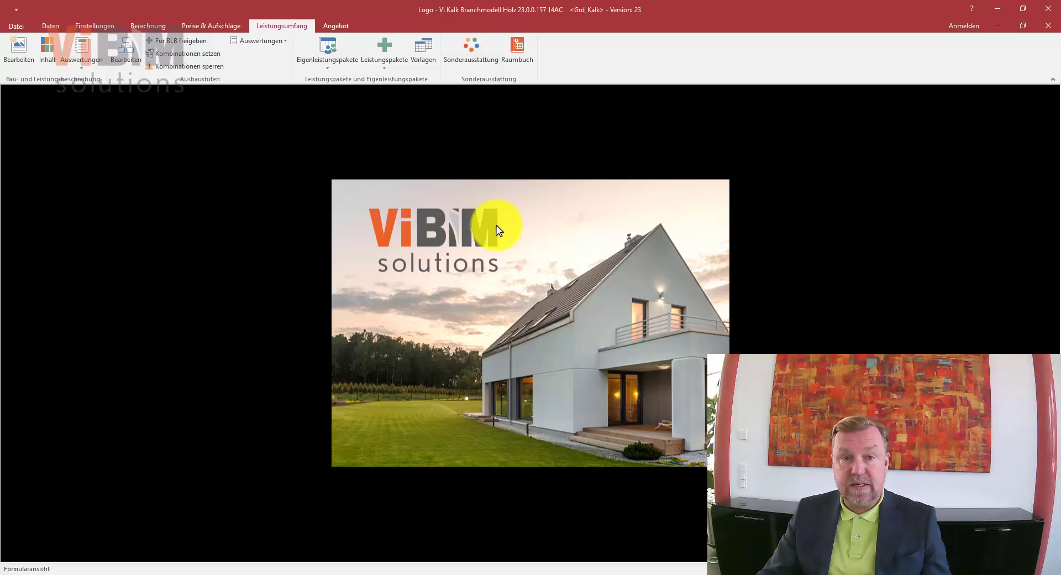
Open the Sonderausstattung contents and select the element Photovoltaik_Ausführung in the group Haustechnik & Estrich
{"action": "left_click", "coordinate": [144, 25]}
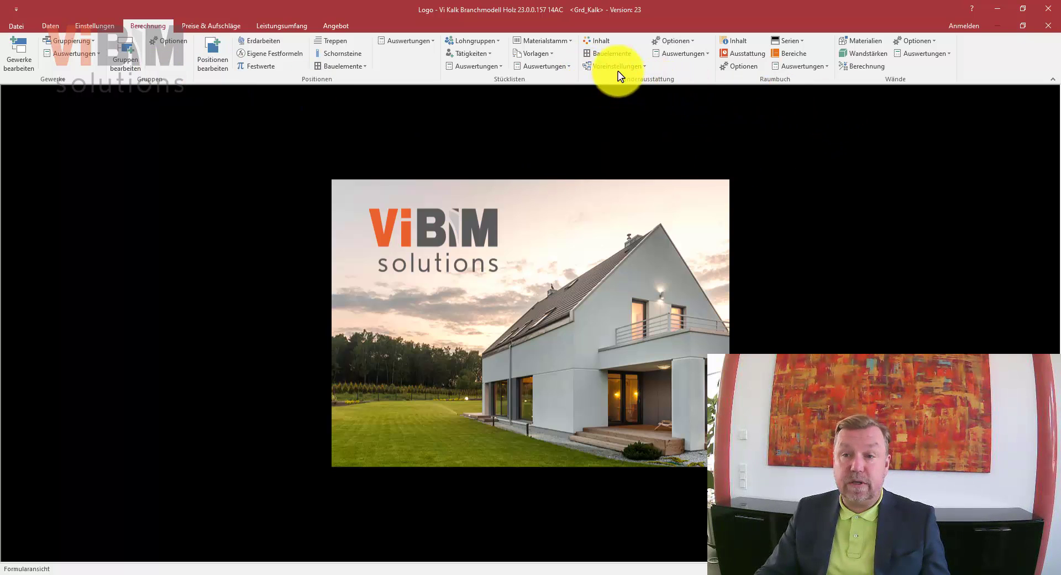
{"action": "left_click", "coordinate": [590, 49]}
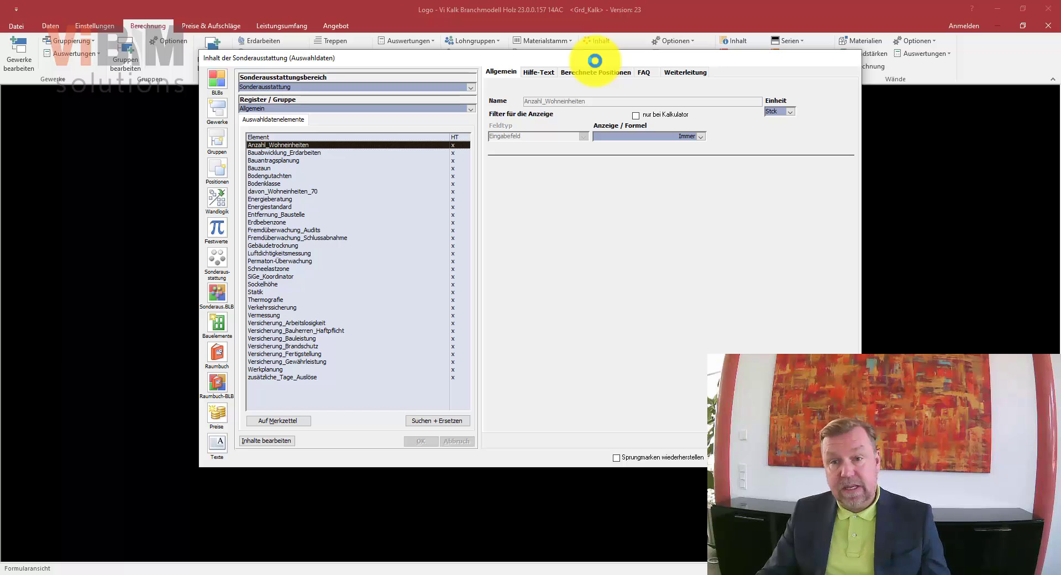
{"action": "left_click", "coordinate": [469, 109]}
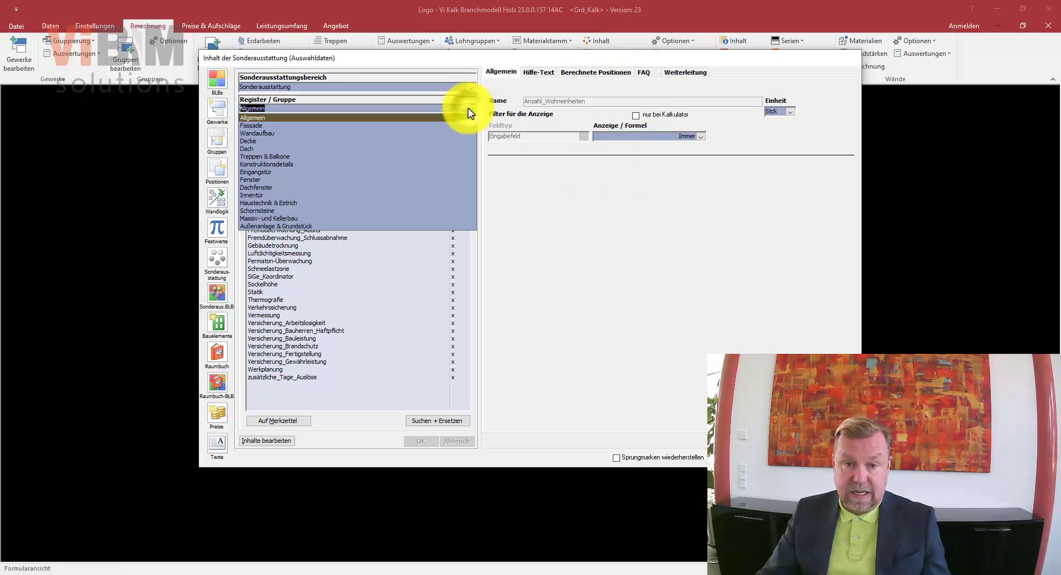
{"action": "left_click", "coordinate": [298, 203]}
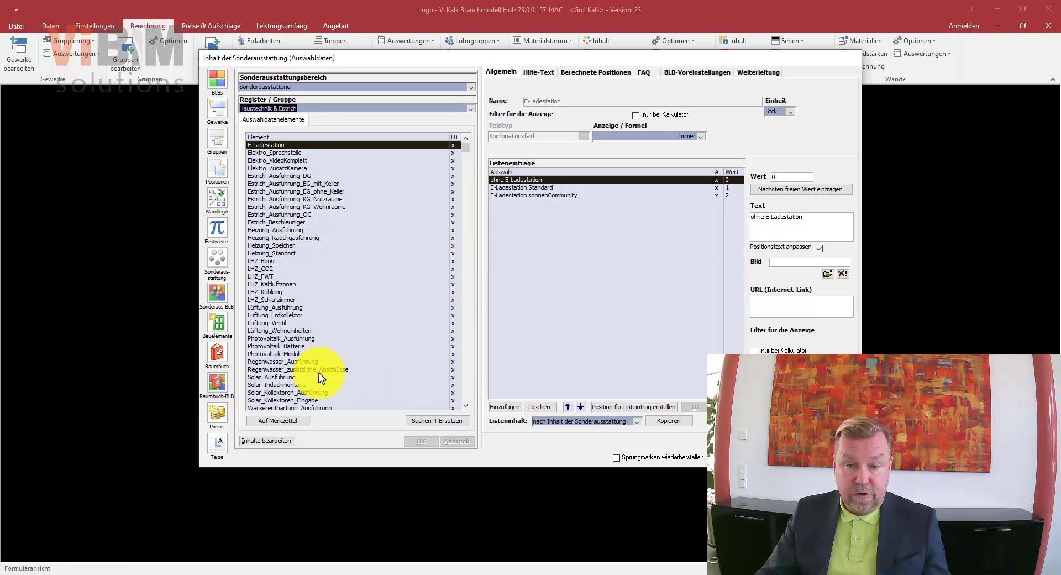
{"action": "left_click", "coordinate": [297, 337]}
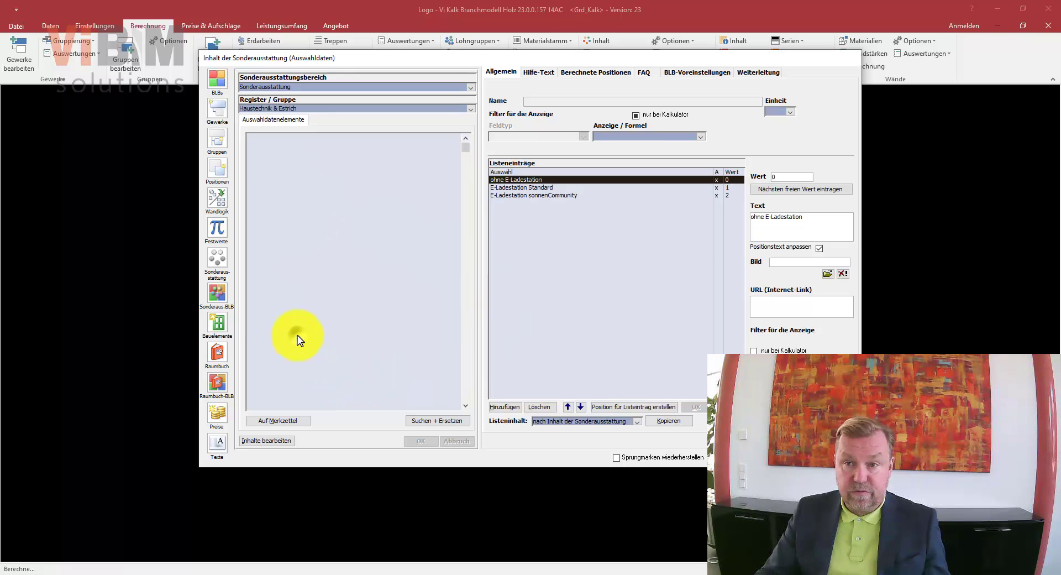
Show the calculated positions that use Photovoltaik_Ausführung and select the group 002 Photovoltaik Anlagen - Braas
{"action": "left_click", "coordinate": [676, 81]}
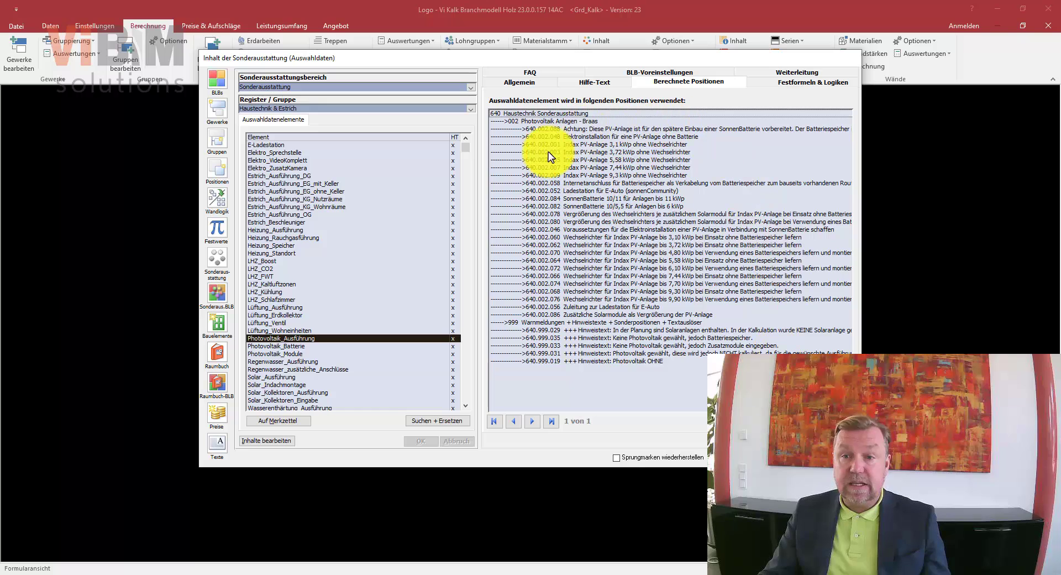
{"action": "left_click", "coordinate": [518, 113]}
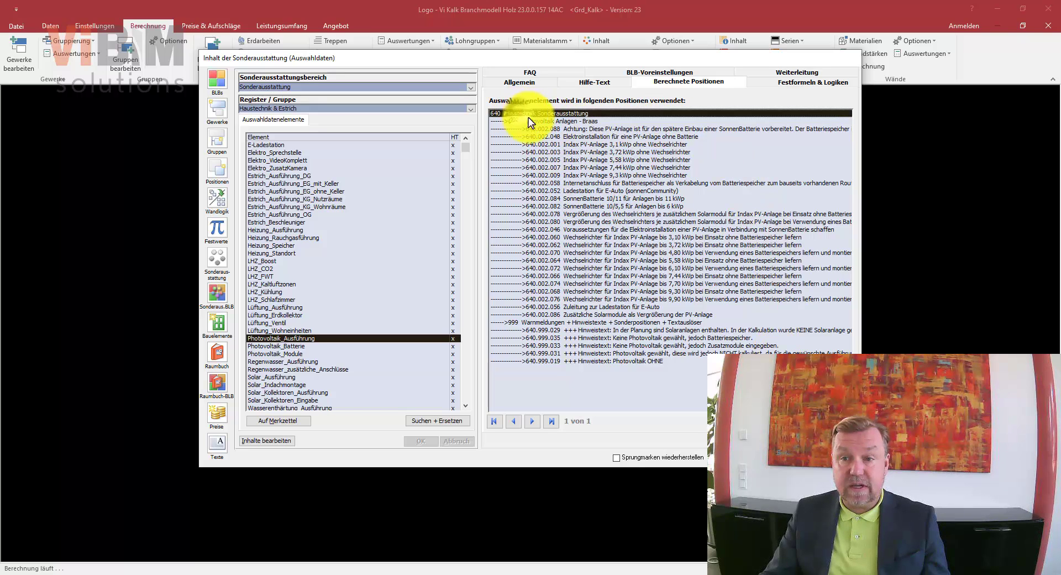
{"action": "left_click", "coordinate": [528, 120]}
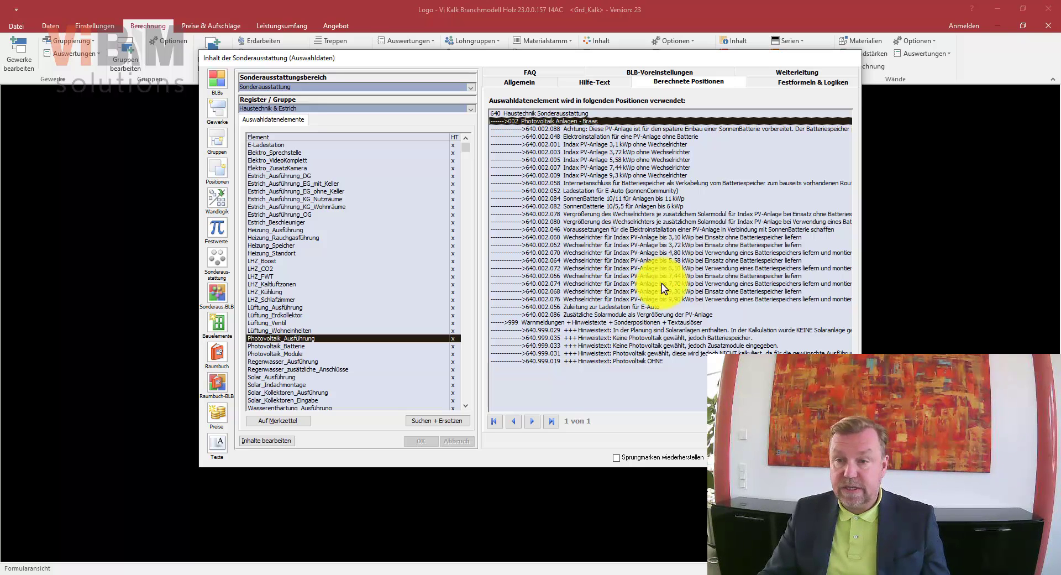
List the fixed formulas and logics that use Photovoltaik_Ausführung and open the own formula GD_Photovoltaik_Fläche
{"action": "left_click", "coordinate": [809, 82]}
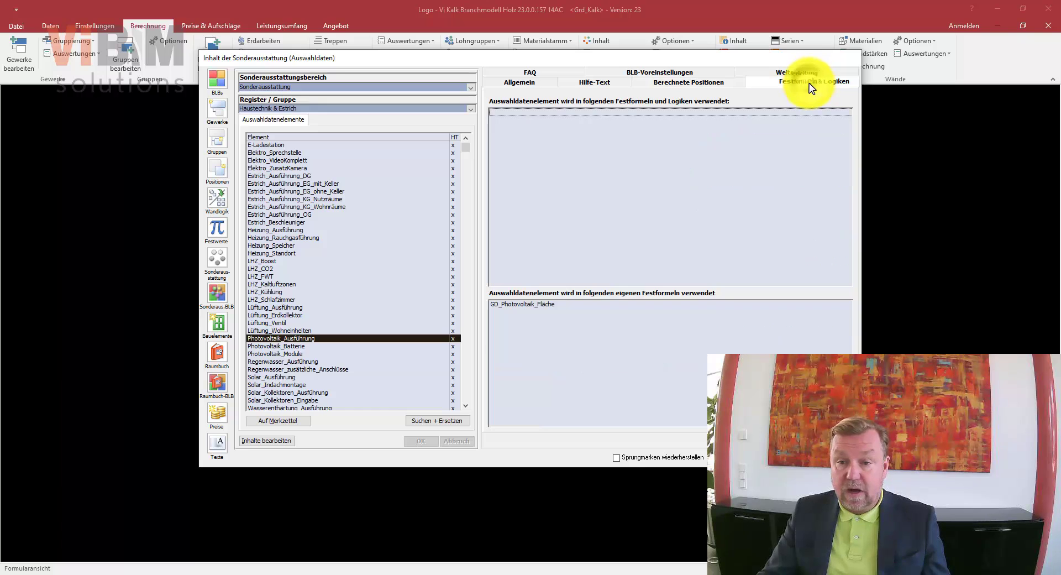
{"action": "left_click", "coordinate": [526, 303]}
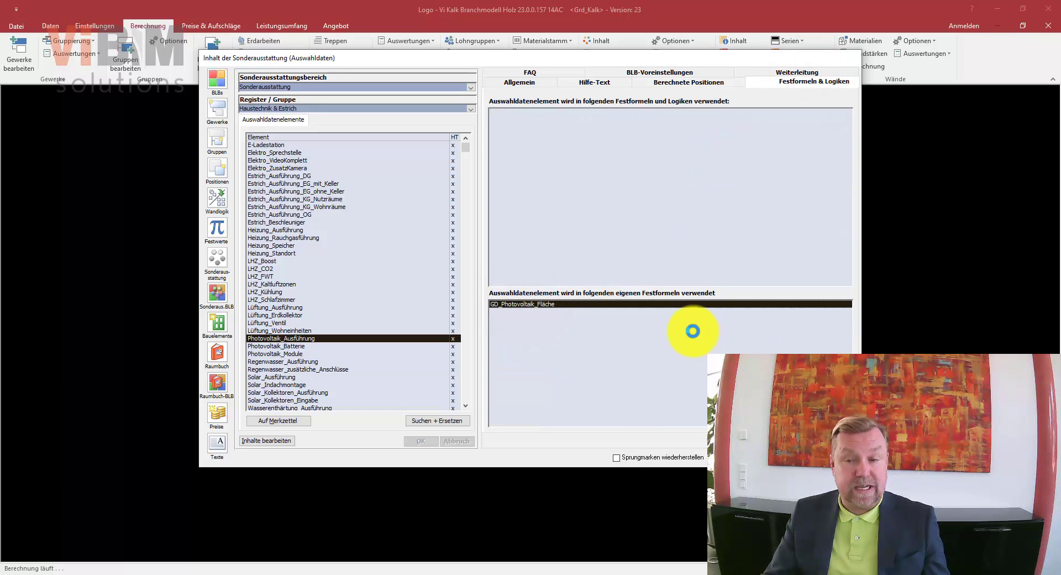
{"action": "double_click", "coordinate": [693, 331]}
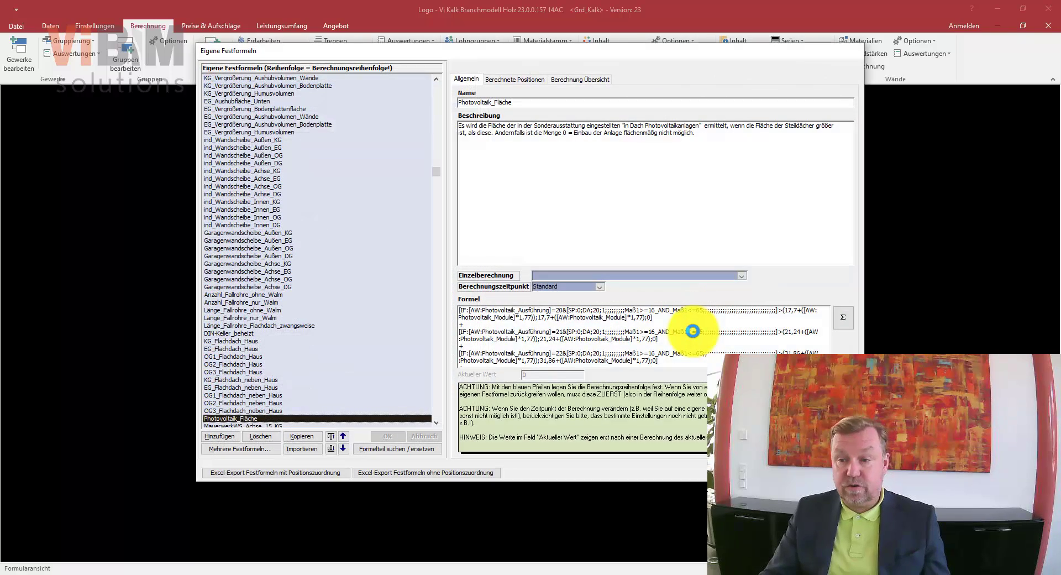
Examine the area terms in the last line of the enlarged Photovoltaik_Fläche formula, and check which positions are calculated with it
{"action": "left_click", "coordinate": [846, 319]}
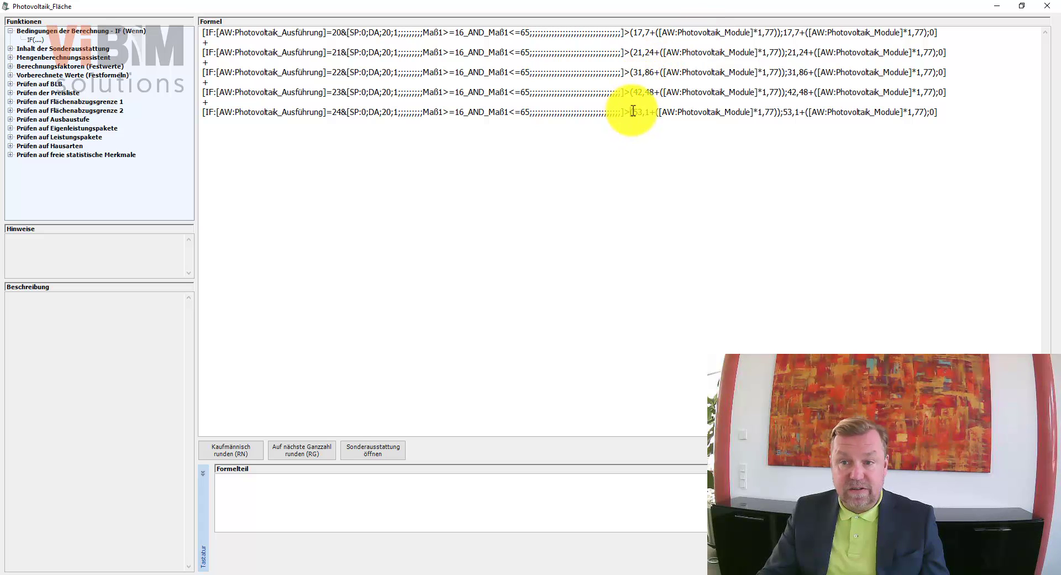
{"action": "left_click_drag", "start_coordinate": [631, 112], "coordinate": [654, 115]}
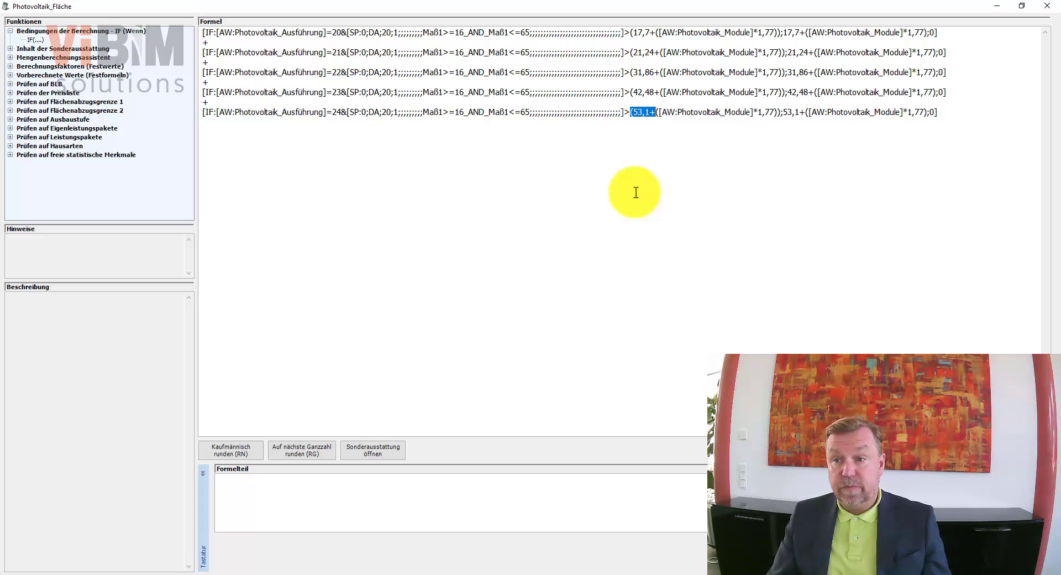
{"action": "left_click_drag", "start_coordinate": [809, 112], "coordinate": [925, 114]}
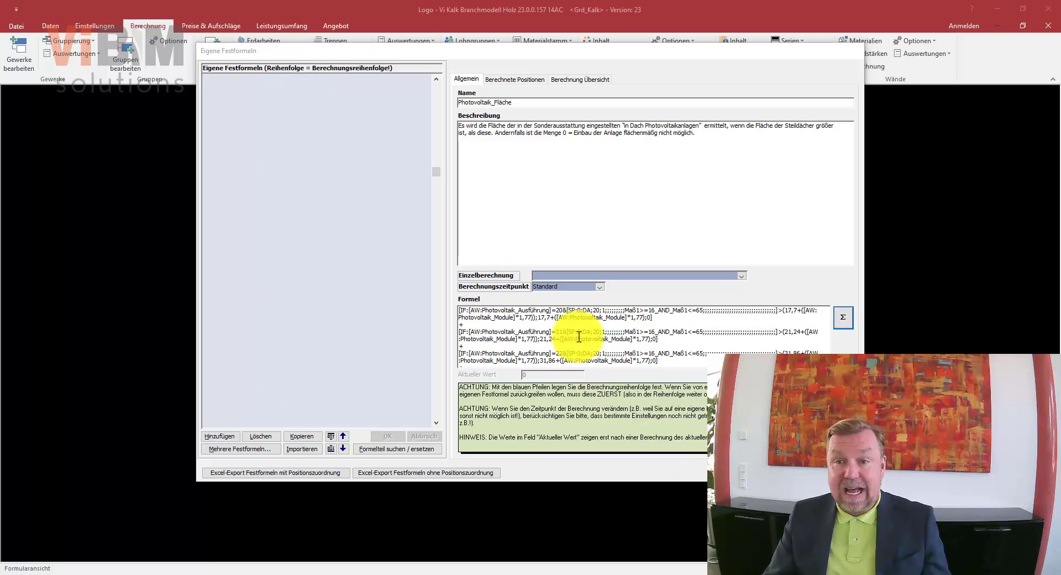
{"action": "left_click", "coordinate": [508, 80]}
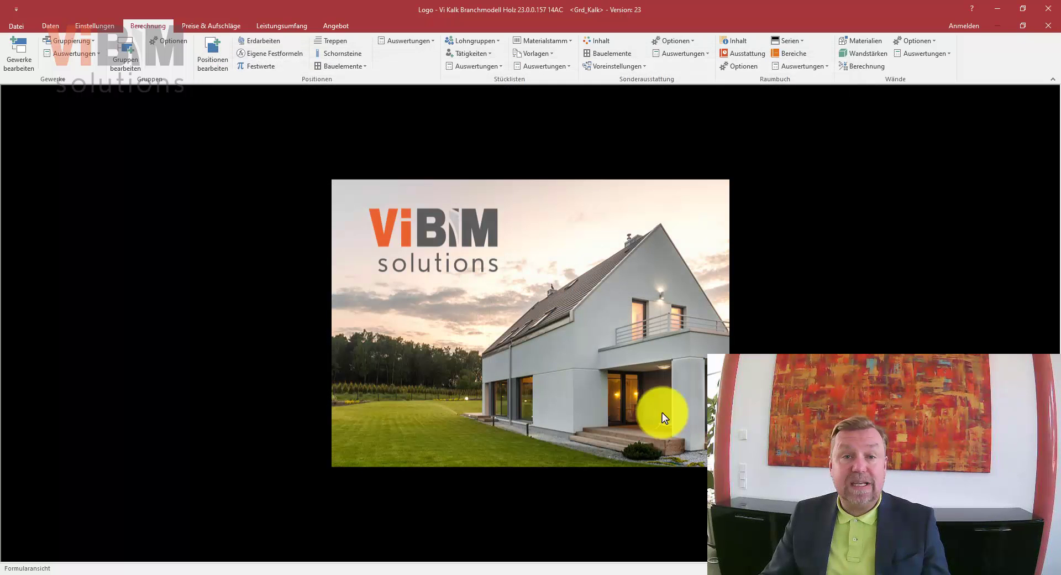
Open the positions for editing and select 400.003.007 Dacheindeckung mit Betondachsteinen in trade Dacheindeckung, group Betondachsteine
{"action": "left_click", "coordinate": [220, 61]}
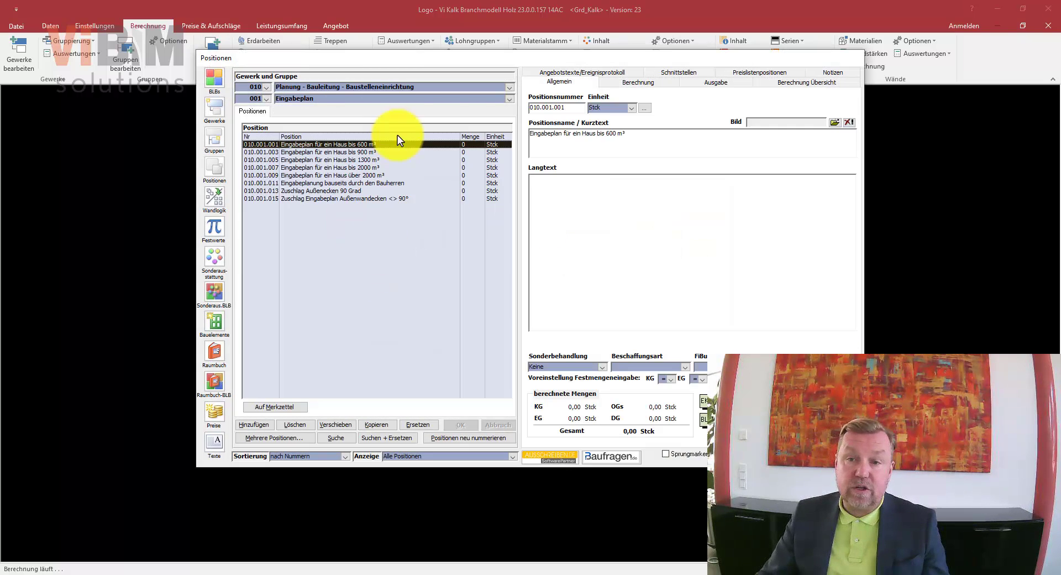
{"action": "left_click", "coordinate": [510, 87]}
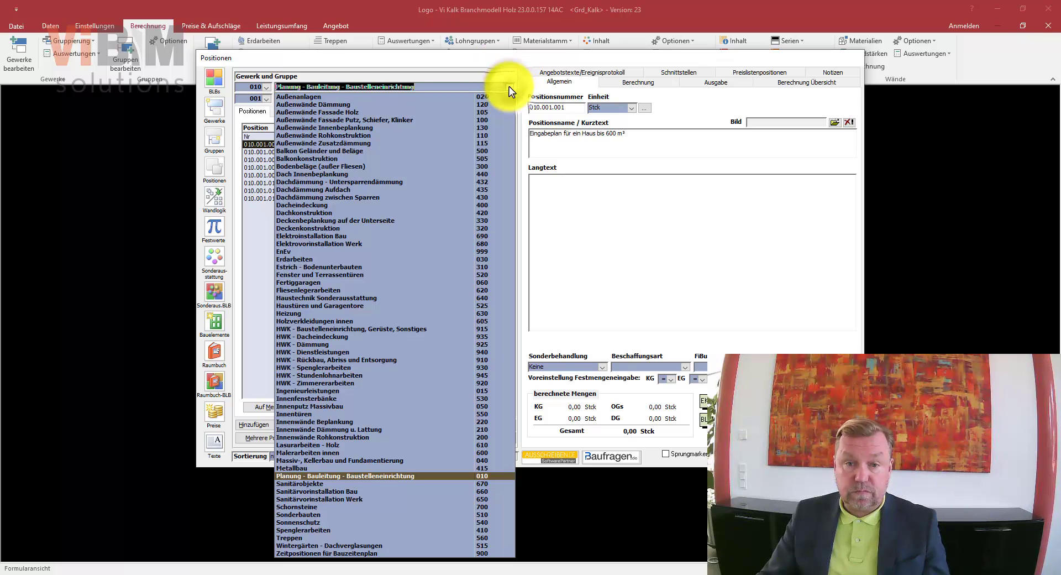
{"action": "left_click", "coordinate": [355, 205]}
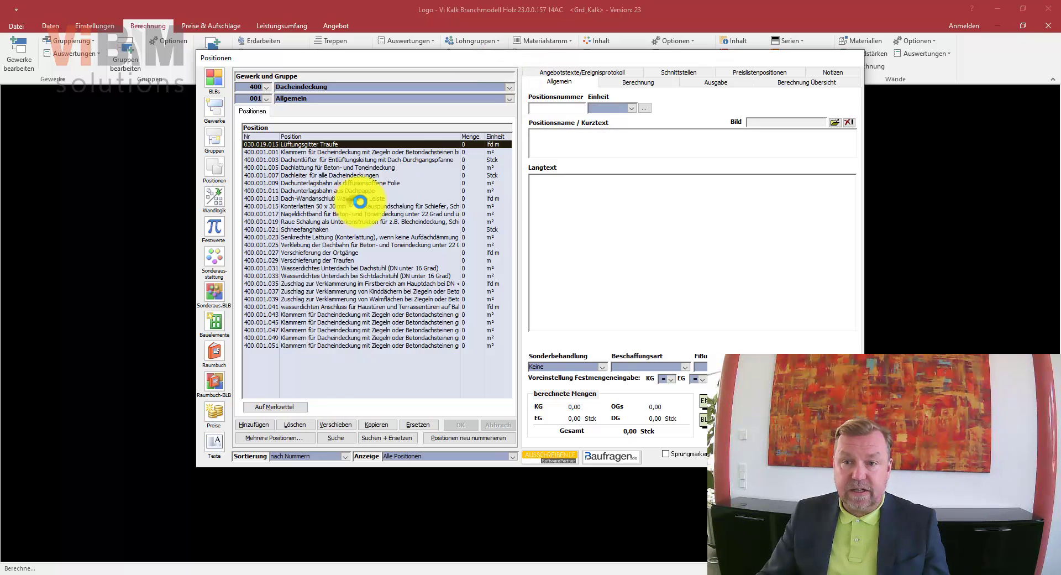
{"action": "left_click", "coordinate": [509, 99]}
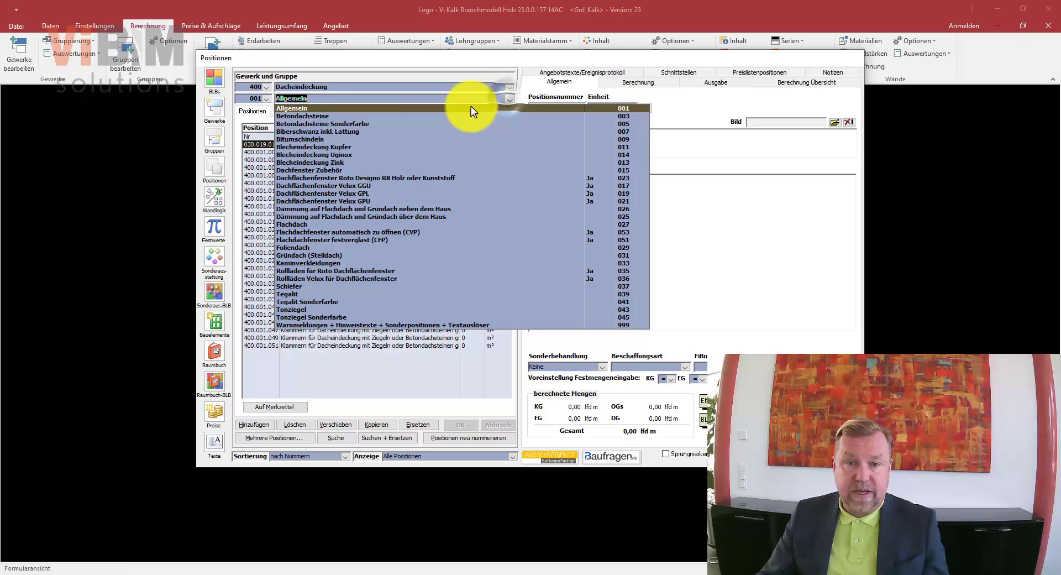
{"action": "left_click", "coordinate": [413, 121]}
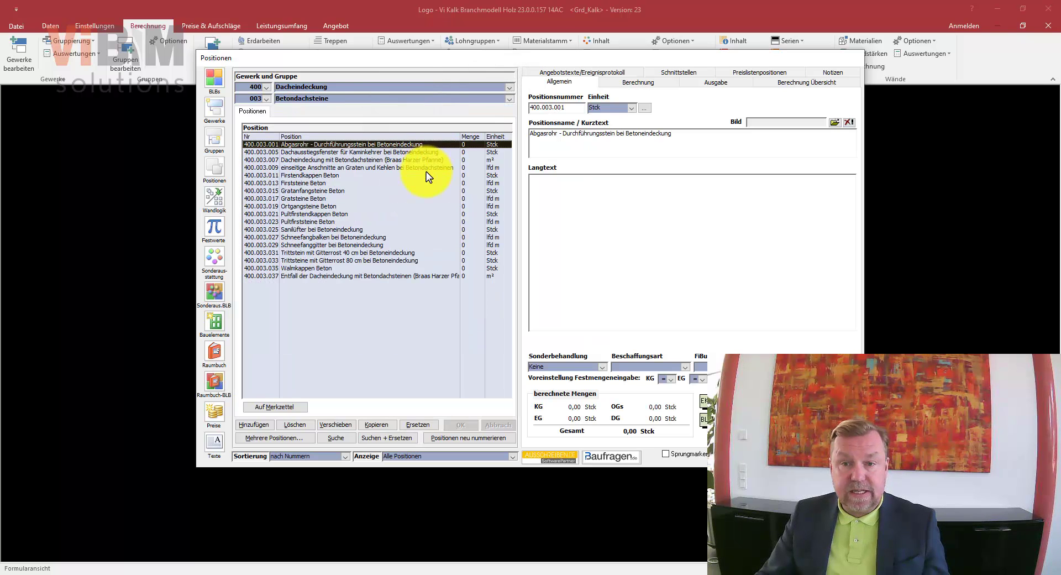
{"action": "left_click", "coordinate": [340, 158]}
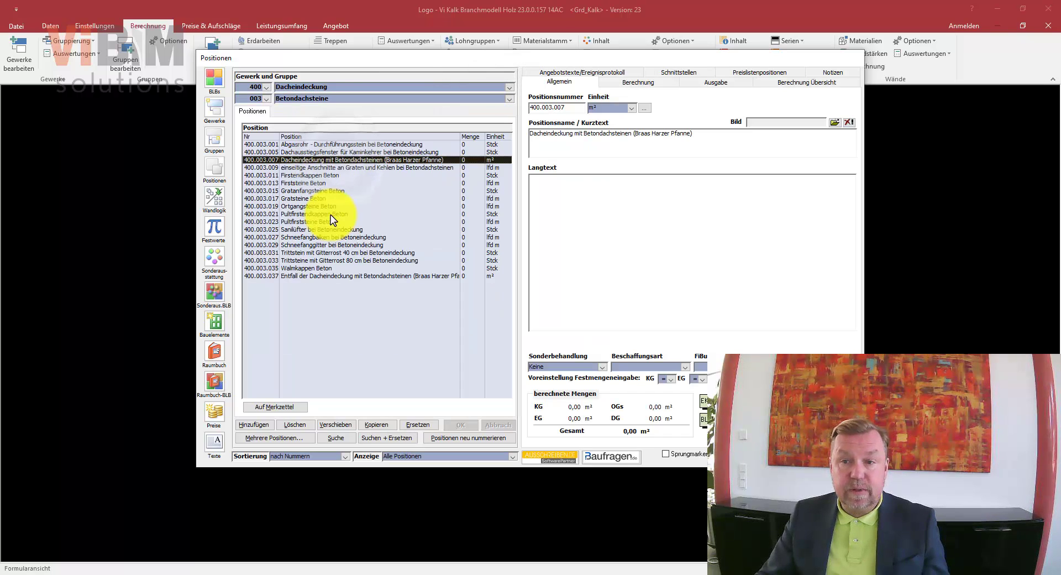
Inspect the DG calculation formula of position 400.003.007, highlight its FF:GD_Photovoltaik_Fläche part, and return to the general data
{"action": "left_click", "coordinate": [623, 82]}
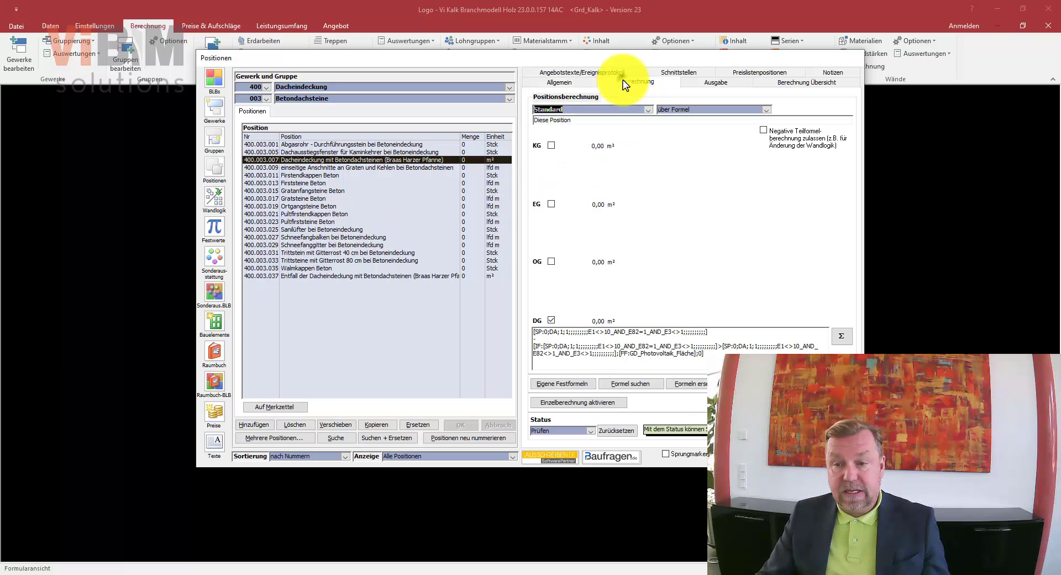
{"action": "left_click", "coordinate": [620, 355]}
{"action": "left_click_drag", "start_coordinate": [620, 355], "coordinate": [732, 348]}
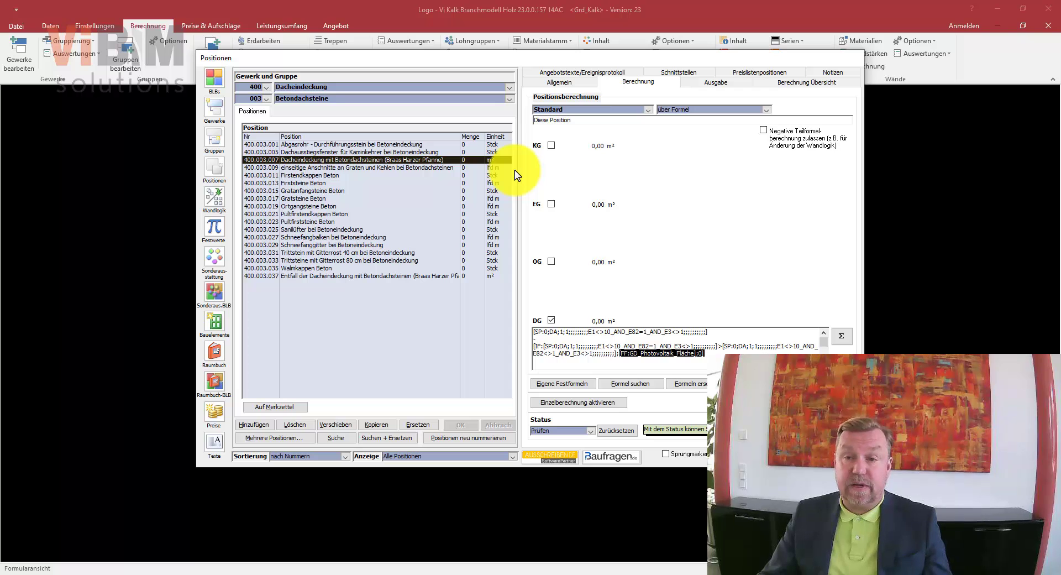
{"action": "left_click", "coordinate": [553, 83]}
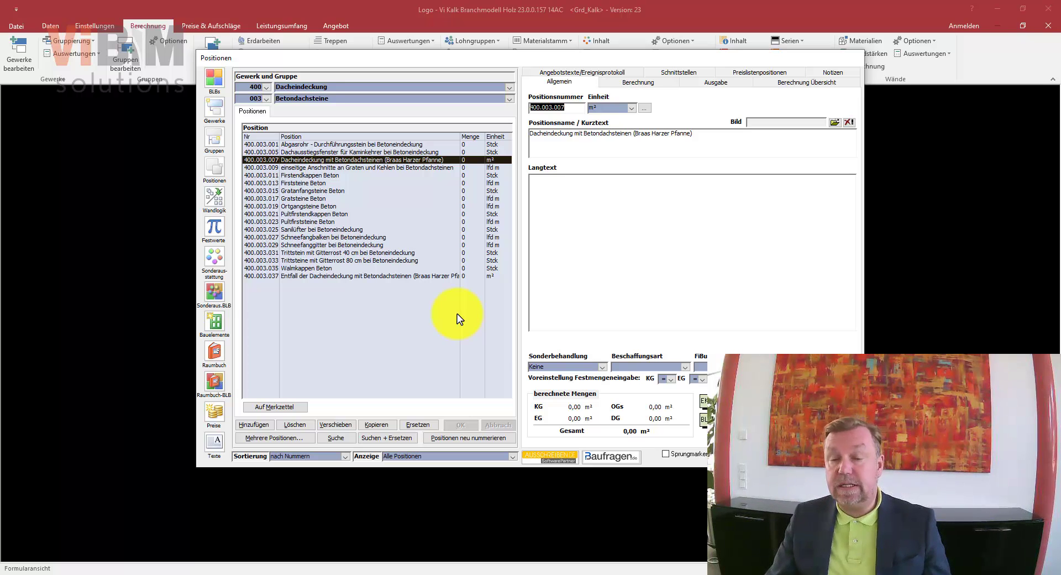
Select position 400.003.037 Entfall der Dacheindeckung, inspect the GD_Photovoltaik_Fläche reference in its DG formula, and return to the general data
{"action": "left_click", "coordinate": [339, 276]}
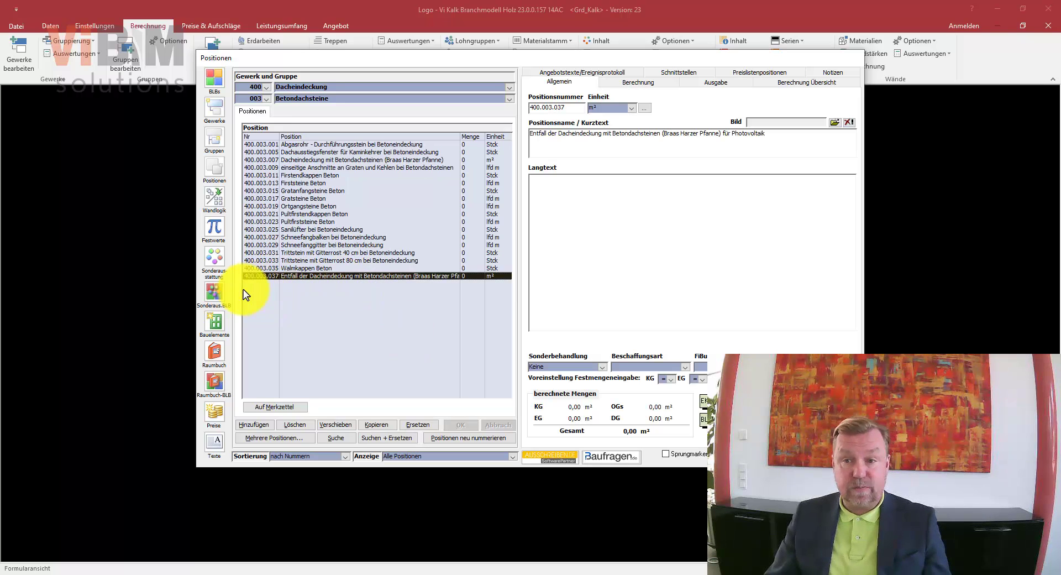
{"action": "left_click", "coordinate": [625, 82]}
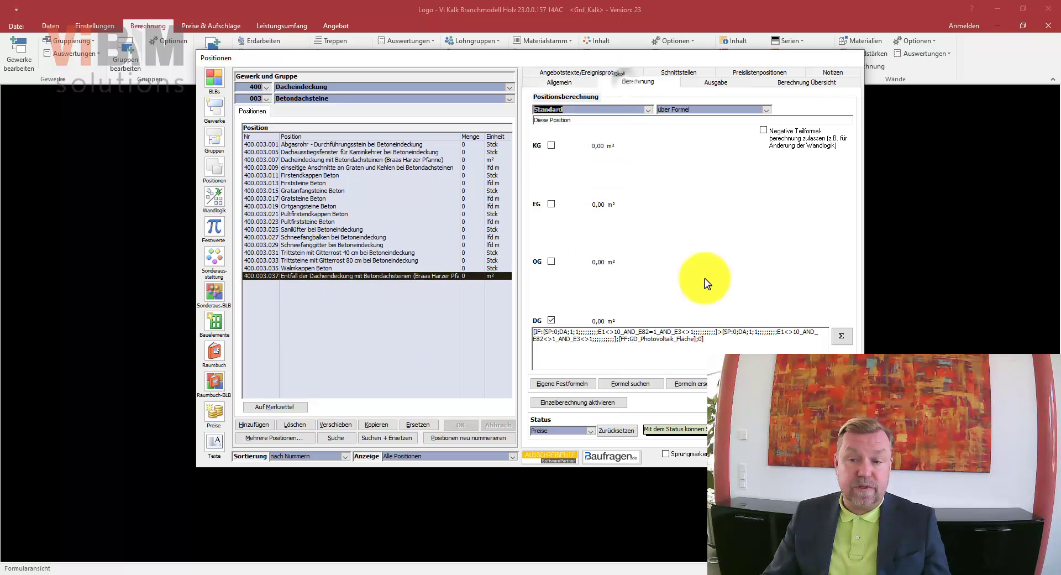
{"action": "left_click", "coordinate": [621, 338], "text": "shift"}
{"action": "left_click", "coordinate": [695, 342]}
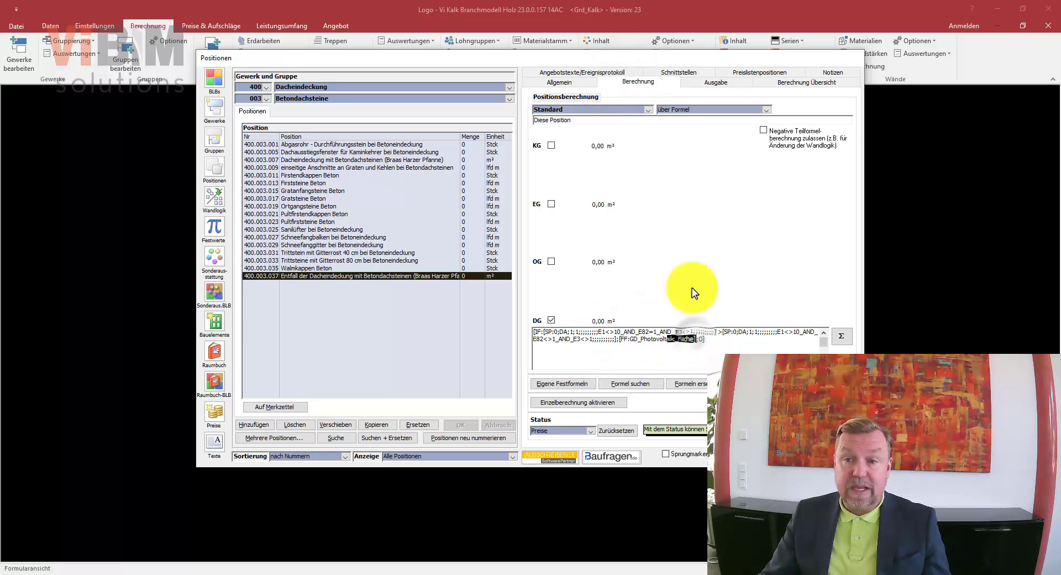
{"action": "left_click", "coordinate": [575, 85]}
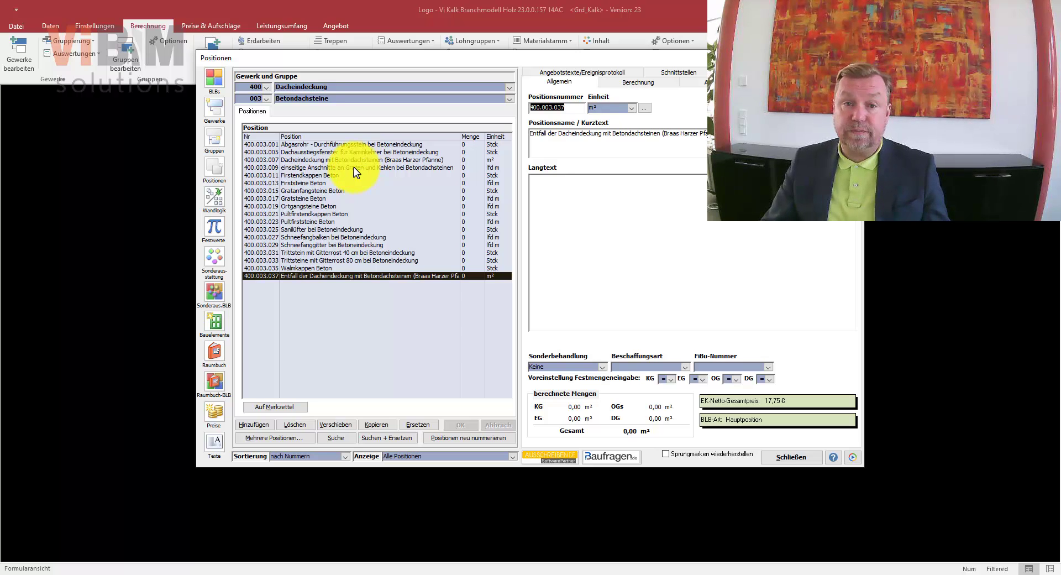
Show the alternative positions assigned to position 400.003.037 in the Wohlfühlhaus BLB, and close the BLB position types without changes
{"action": "left_click", "coordinate": [212, 74]}
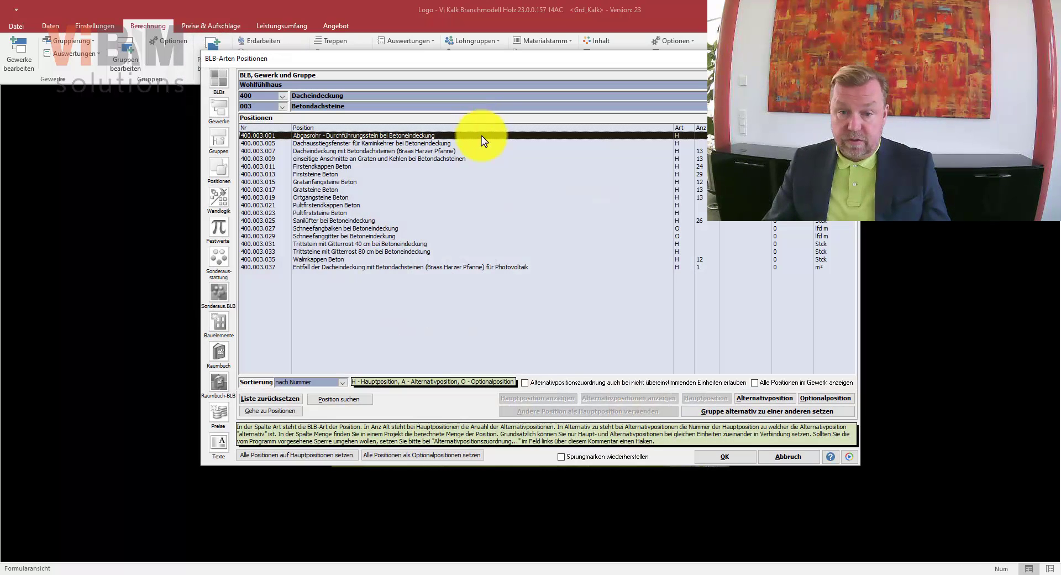
{"action": "left_click", "coordinate": [364, 268]}
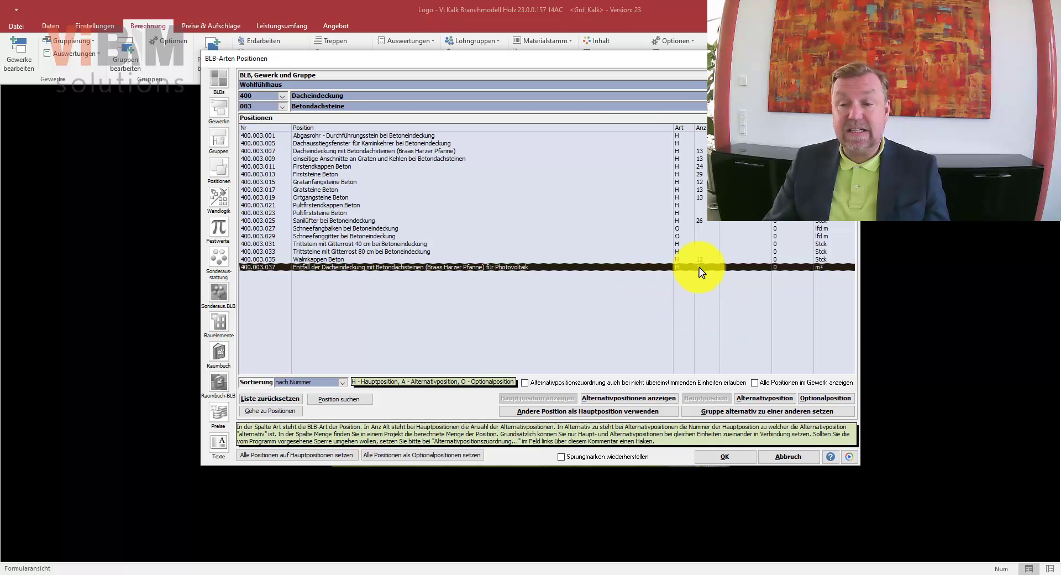
{"action": "left_click", "coordinate": [629, 399]}
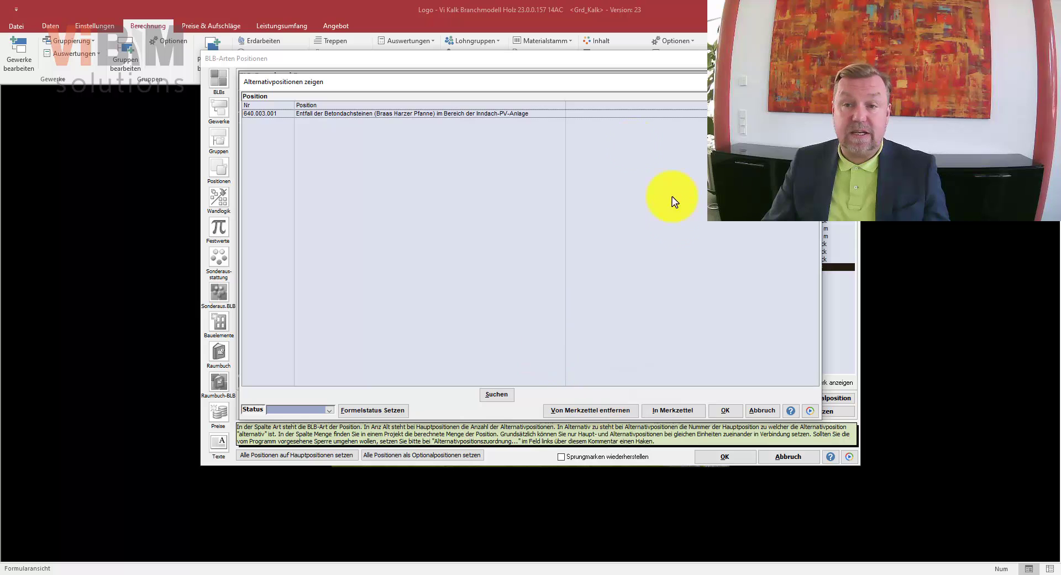
{"action": "left_click_drag", "start_coordinate": [550, 88], "coordinate": [553, 297]}
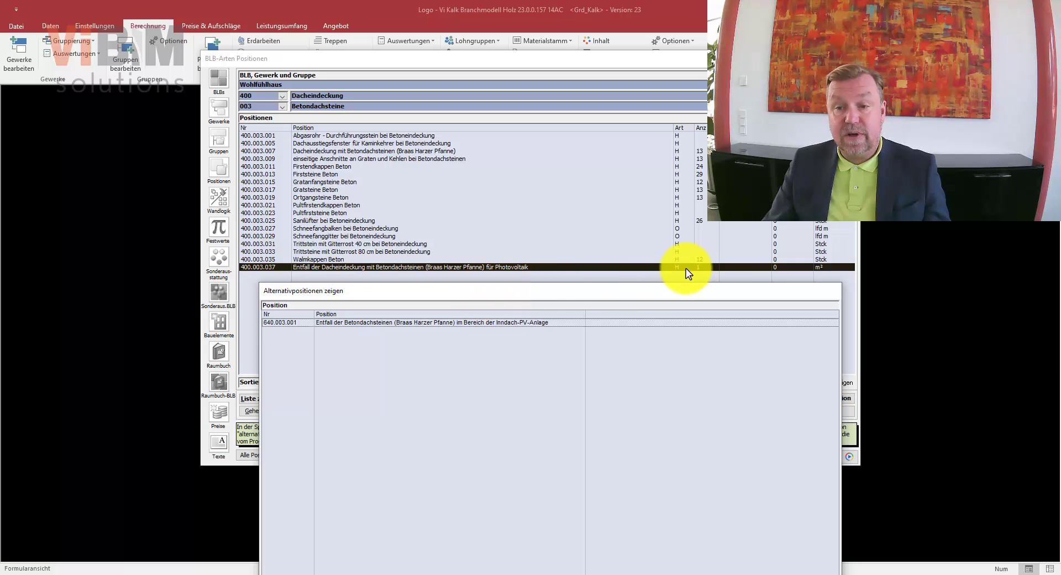
{"action": "left_click_drag", "start_coordinate": [549, 294], "coordinate": [609, 37]}
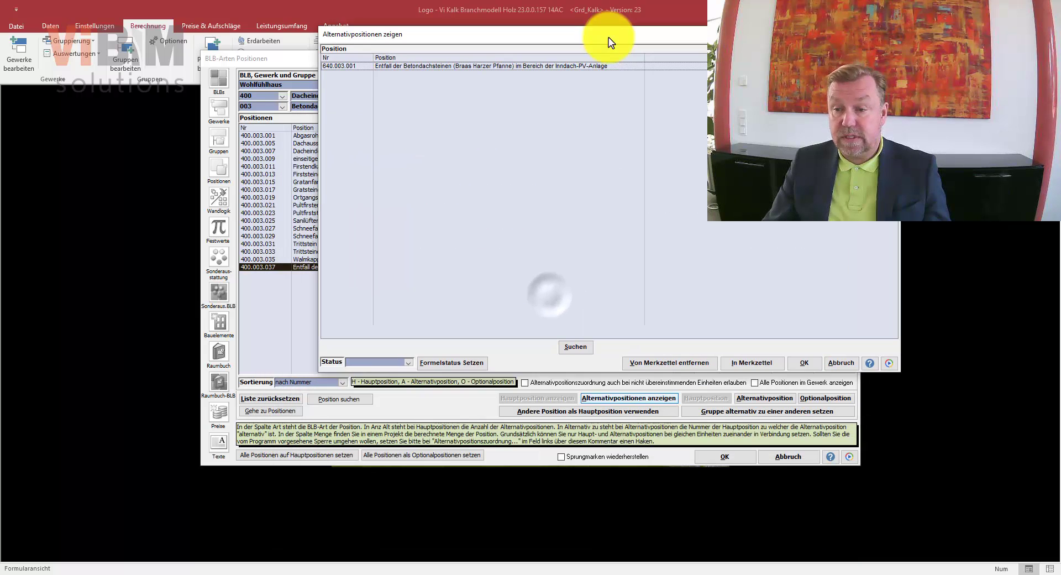
{"action": "left_click", "coordinate": [832, 366]}
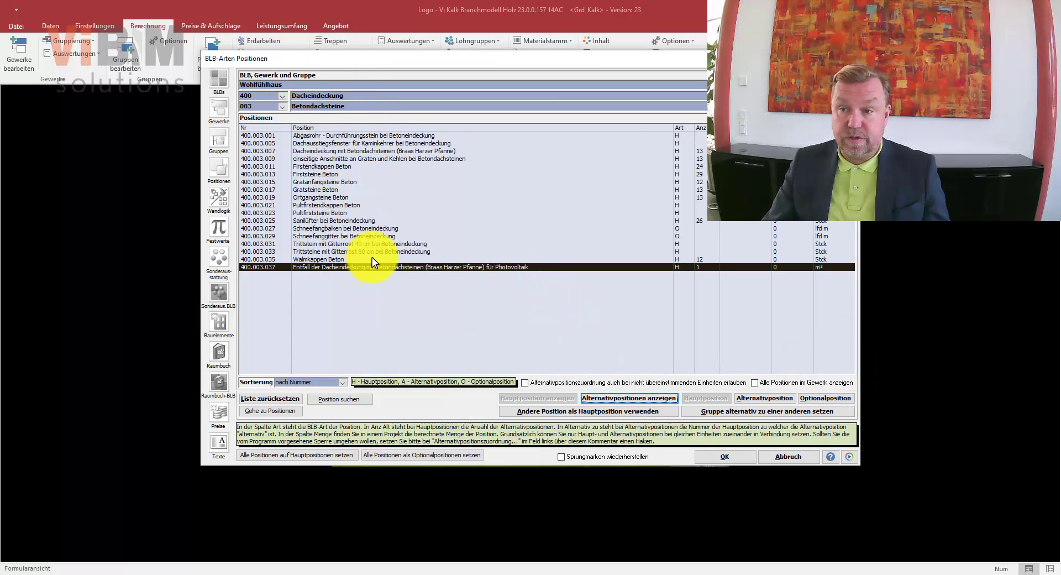
{"action": "left_click", "coordinate": [787, 463]}
Return to the positions and display trade 640 Haustechnik Sonderausstattung, group 003 Photovoltaik Anlagen - Braas Entfall der Dacheindeckung
{"action": "left_click", "coordinate": [210, 59]}
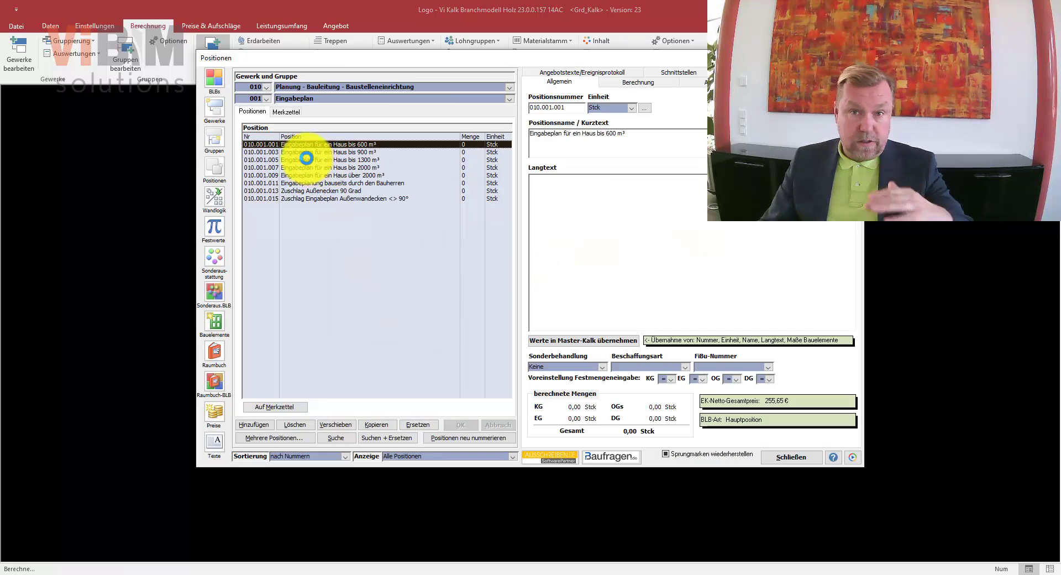
{"action": "left_click", "coordinate": [508, 89]}
{"action": "type", "text": "haustechnik Sonderausstattung"}
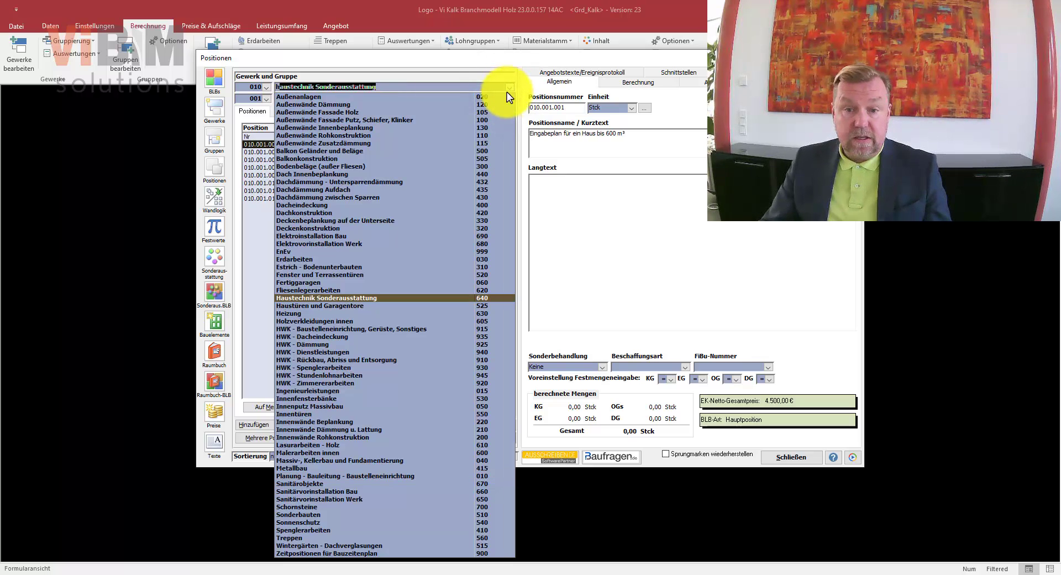
{"action": "left_click", "coordinate": [331, 298]}
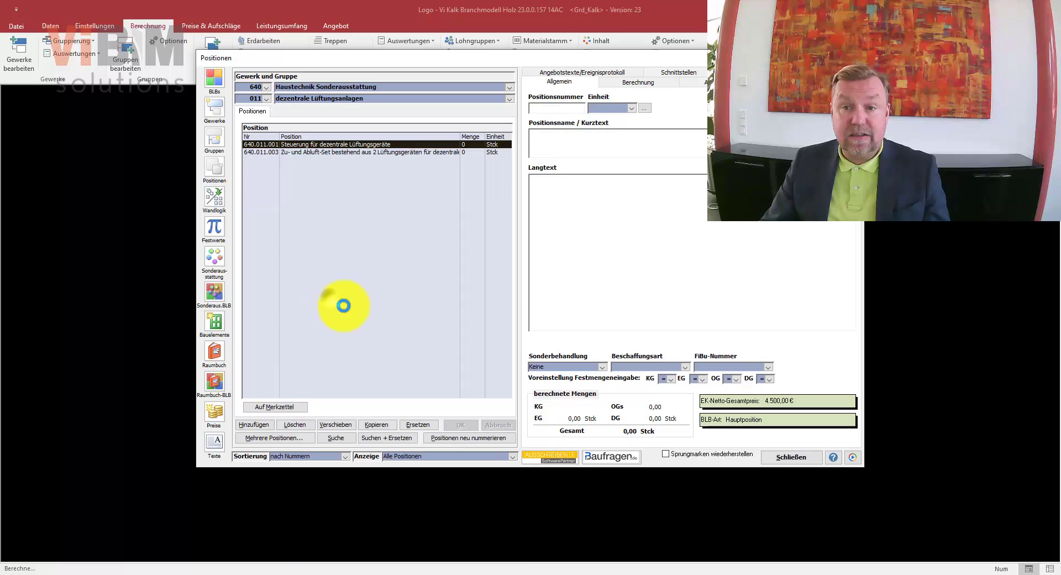
{"action": "left_click", "coordinate": [509, 98]}
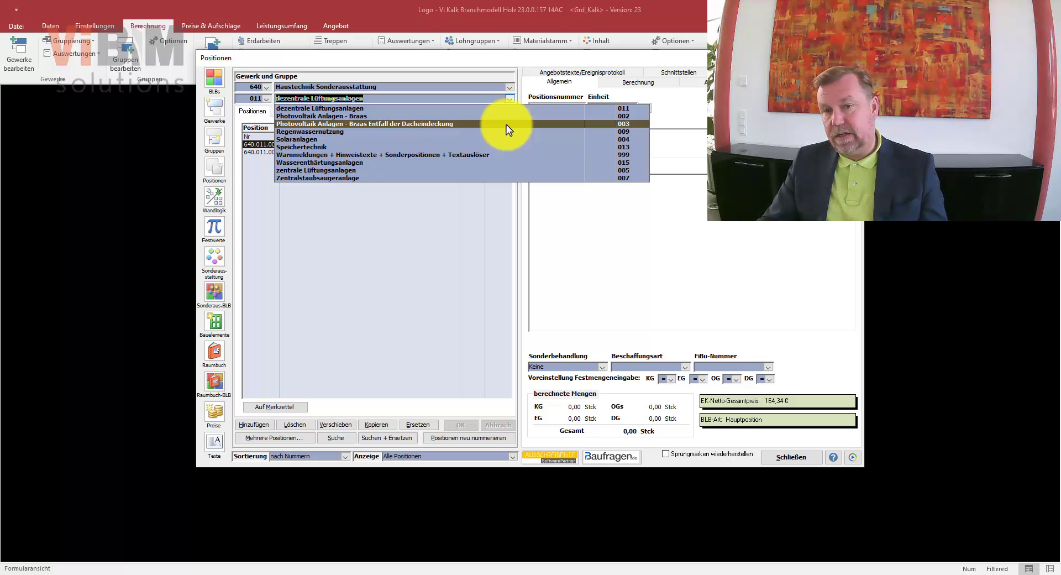
{"action": "left_click", "coordinate": [506, 125]}
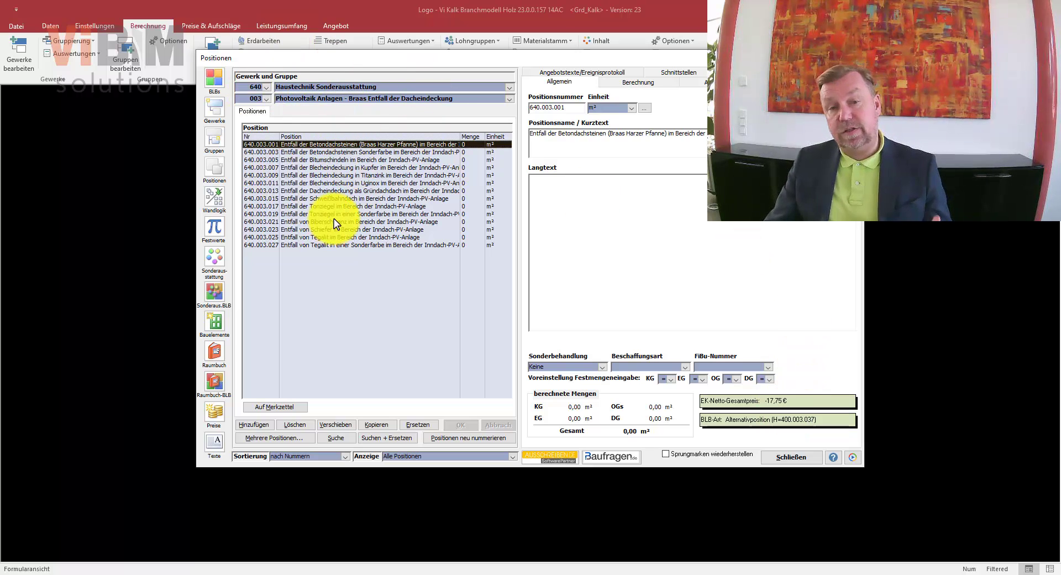
Open the offer text Photovoltaik-Anlage that uses position 640.003.001 and show the positions chosen for it
{"action": "left_click", "coordinate": [614, 70]}
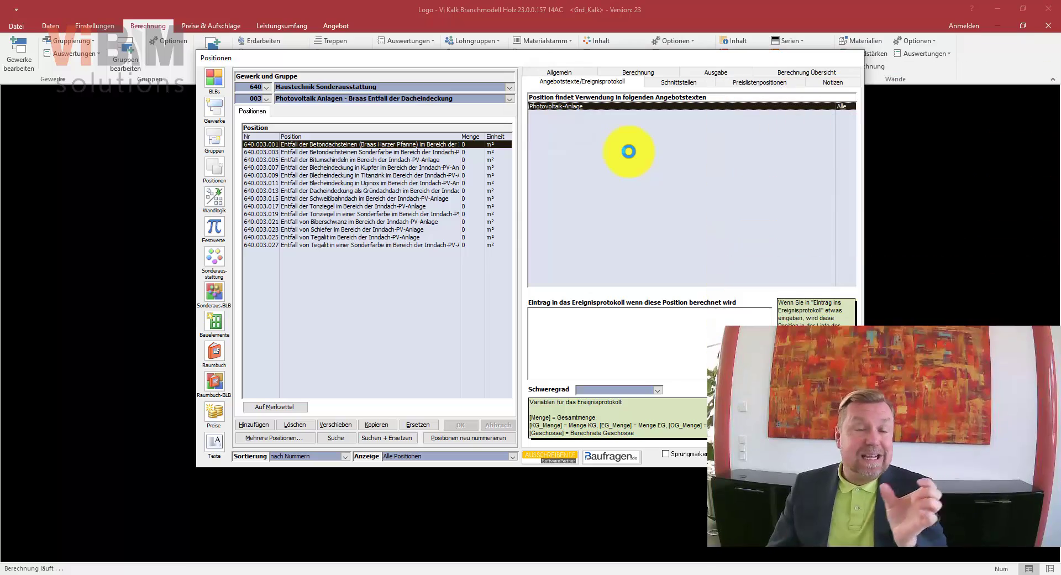
{"action": "double_click", "coordinate": [628, 150]}
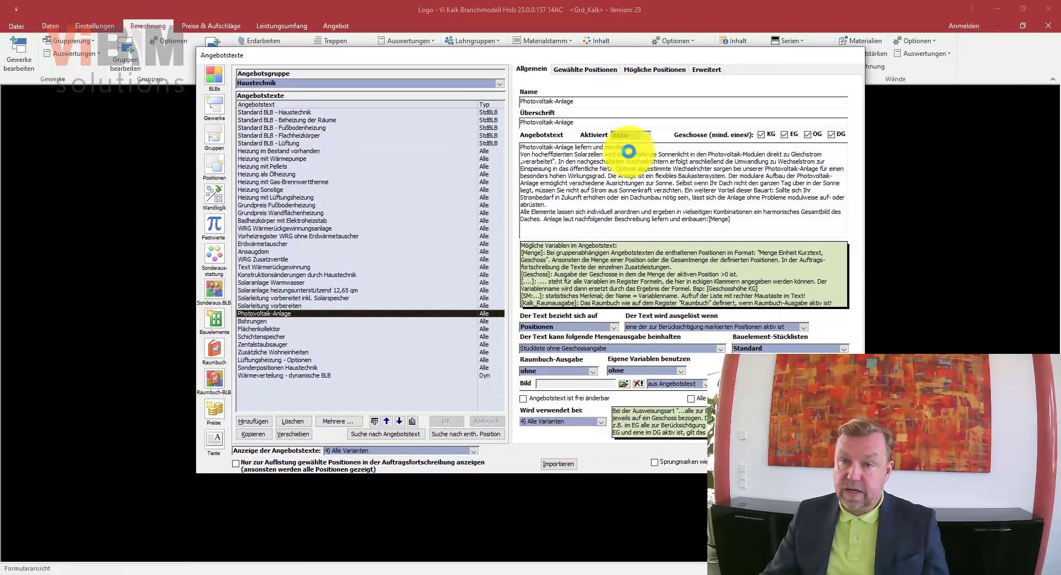
{"action": "left_click", "coordinate": [581, 69]}
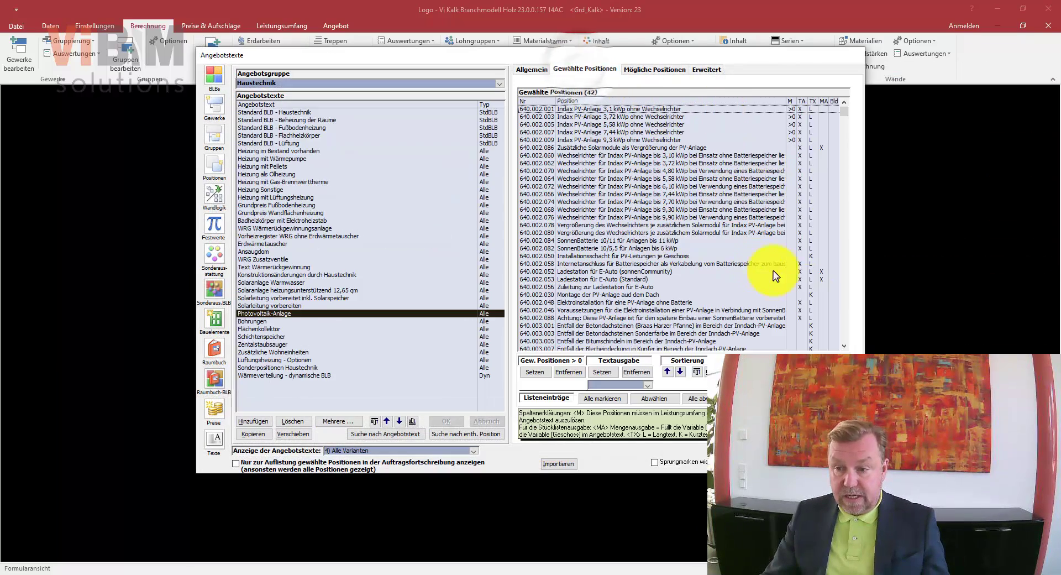
Highlight the Entfall positions 640.003.001 to 640.003.027 among the positions chosen for the Photovoltaik-Anlage offer text
{"action": "left_click", "coordinate": [843, 346]}
{"action": "left_click", "coordinate": [843, 346]}
{"action": "scroll", "coordinate": [844, 346], "scroll_direction": "down", "scroll_amount": 3}
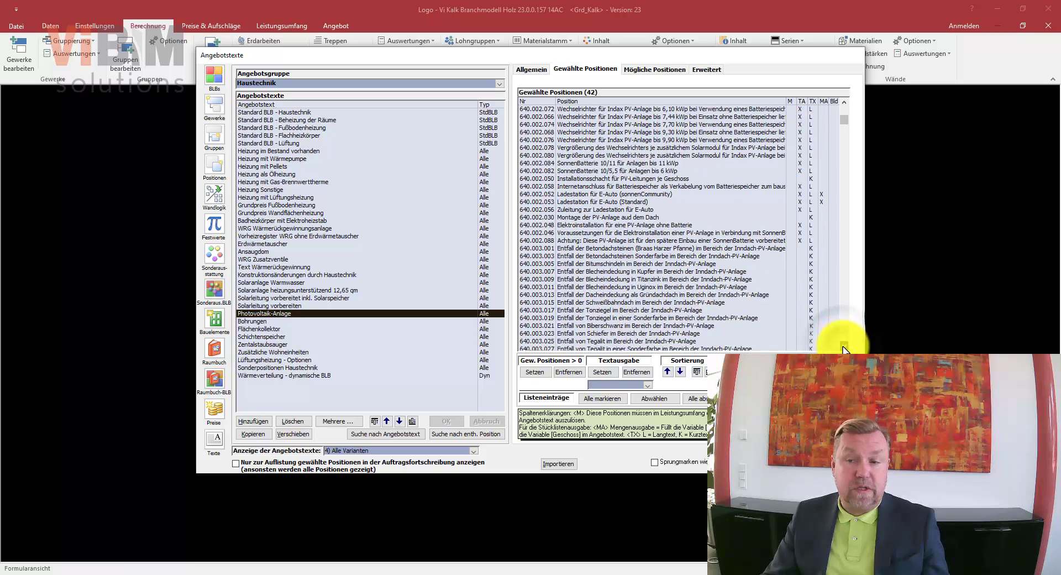
{"action": "left_click_drag", "start_coordinate": [635, 240], "coordinate": [652, 341]}
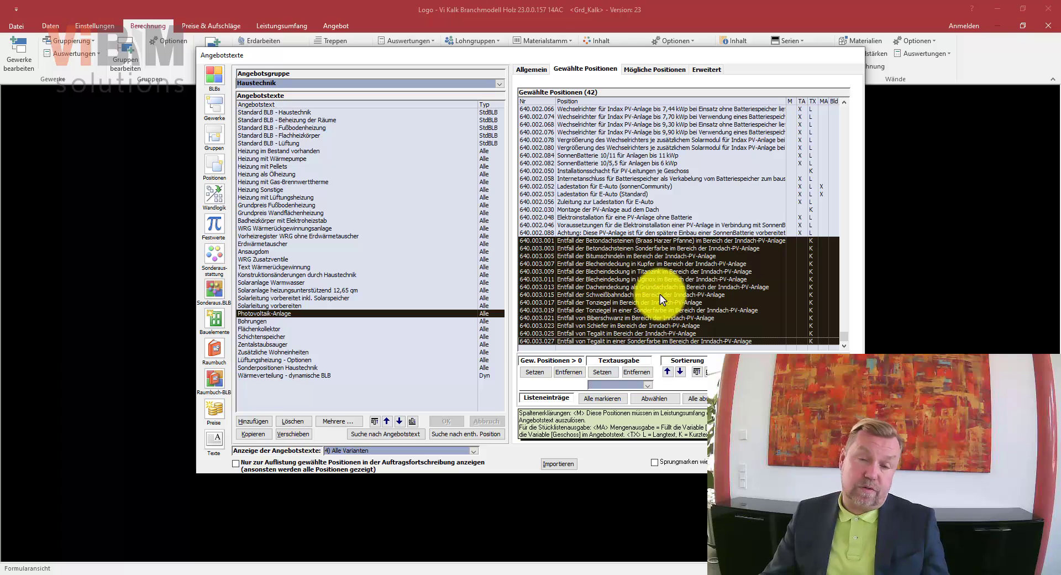